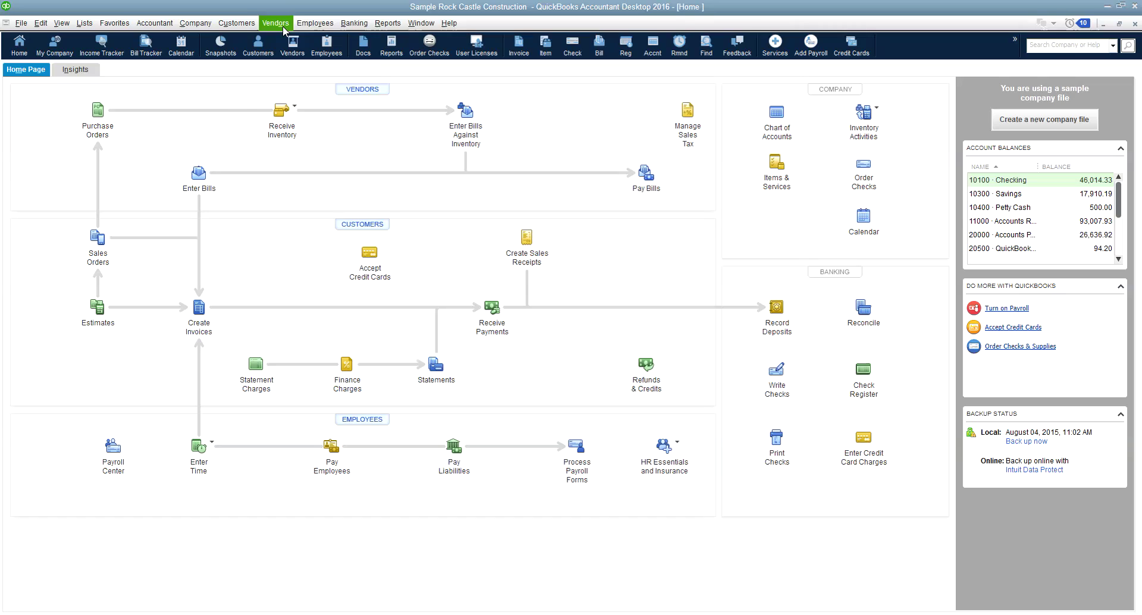
Open a blank Sales Receipt form from the Customers menu (dated 12/15/2020, sale number 3010)
{"action": "left_click", "coordinate": [232, 23]}
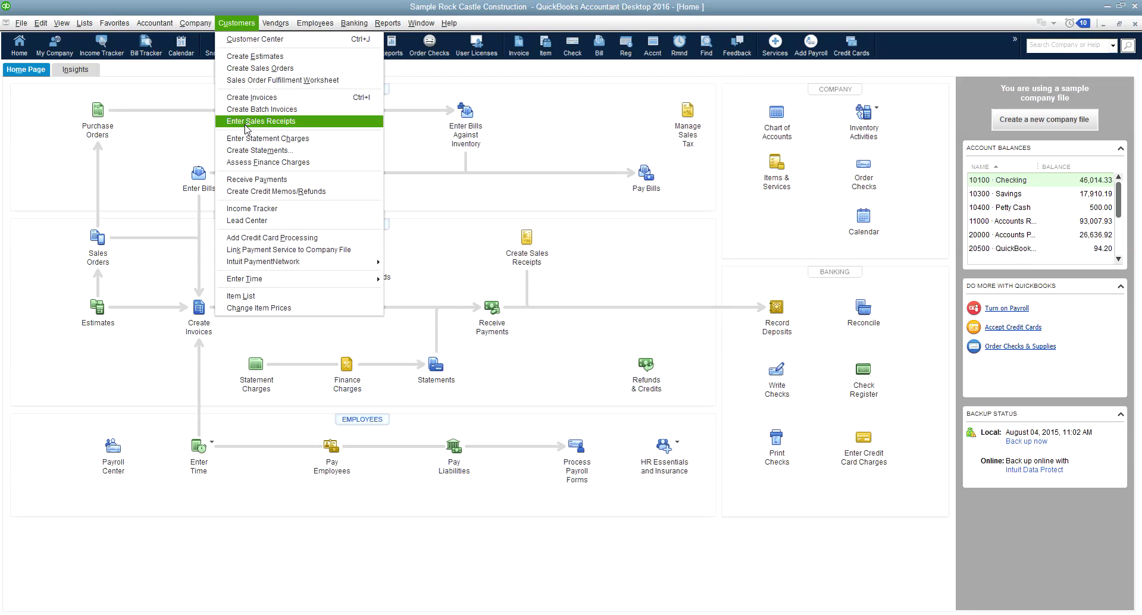
{"action": "left_click", "coordinate": [528, 241]}
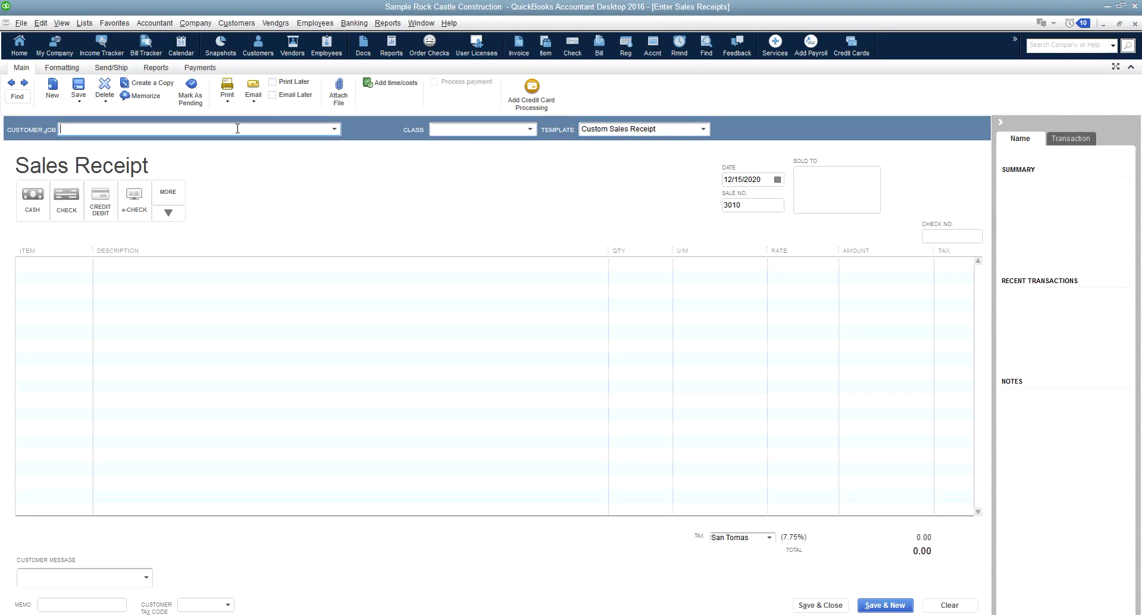
Choose the customer in Customer:Job so the Sold To address fills in
{"action": "type", "text": "Easley, Paula"}
{"action": "key", "text": "Tab"}
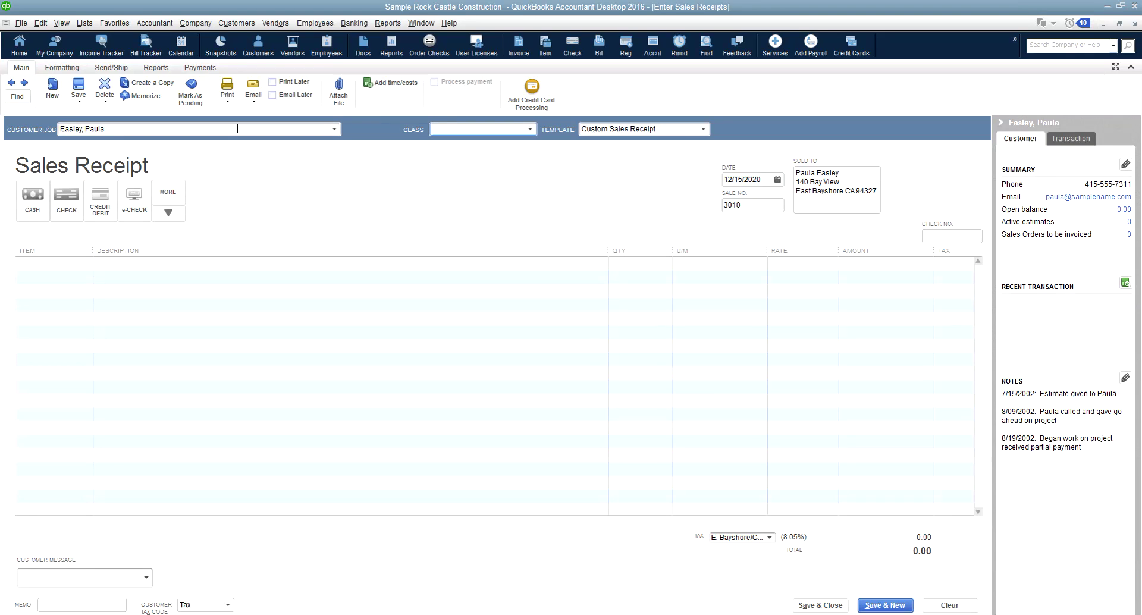
{"action": "key", "text": "Tab"}
{"action": "key", "text": "Tab"}
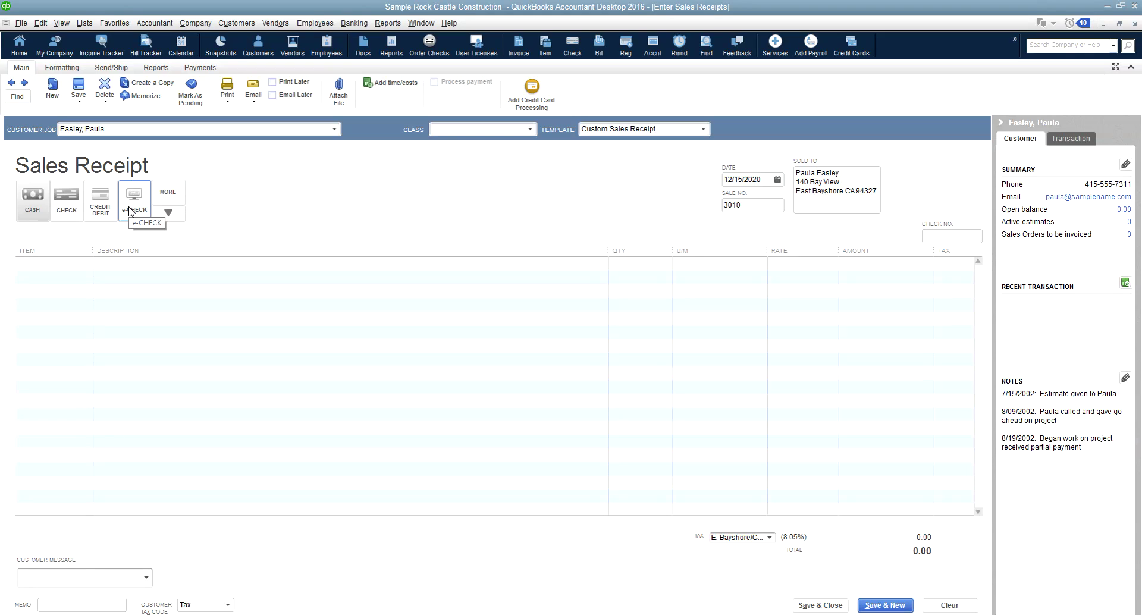
Set the payment method to Check, leaving the extra payment methods unchosen
{"action": "left_click", "coordinate": [169, 215]}
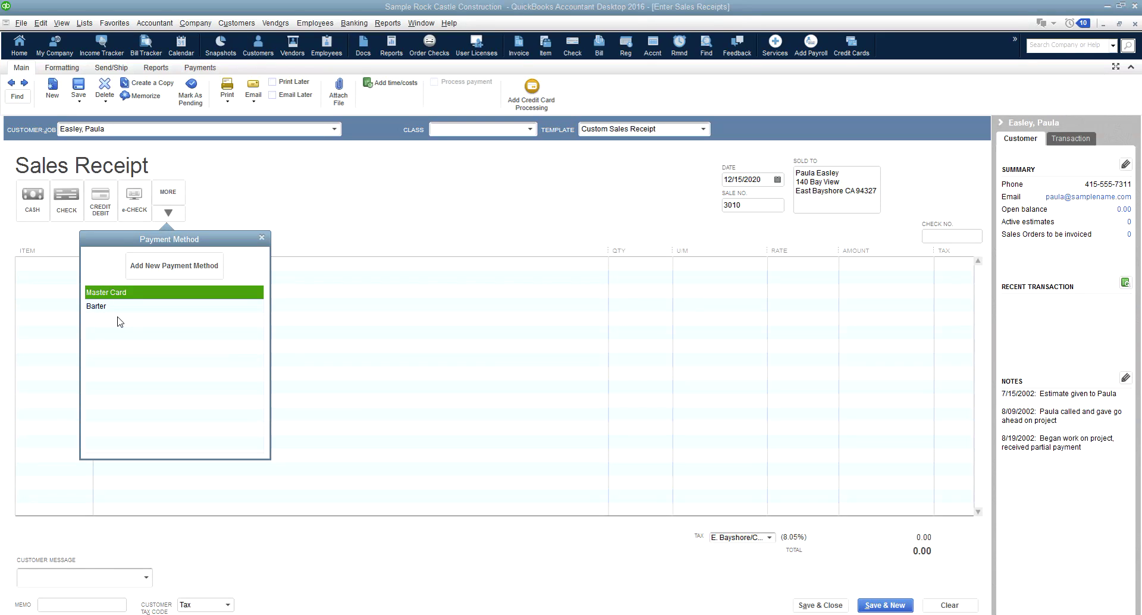
{"action": "left_click", "coordinate": [244, 201]}
{"action": "left_click", "coordinate": [262, 237]}
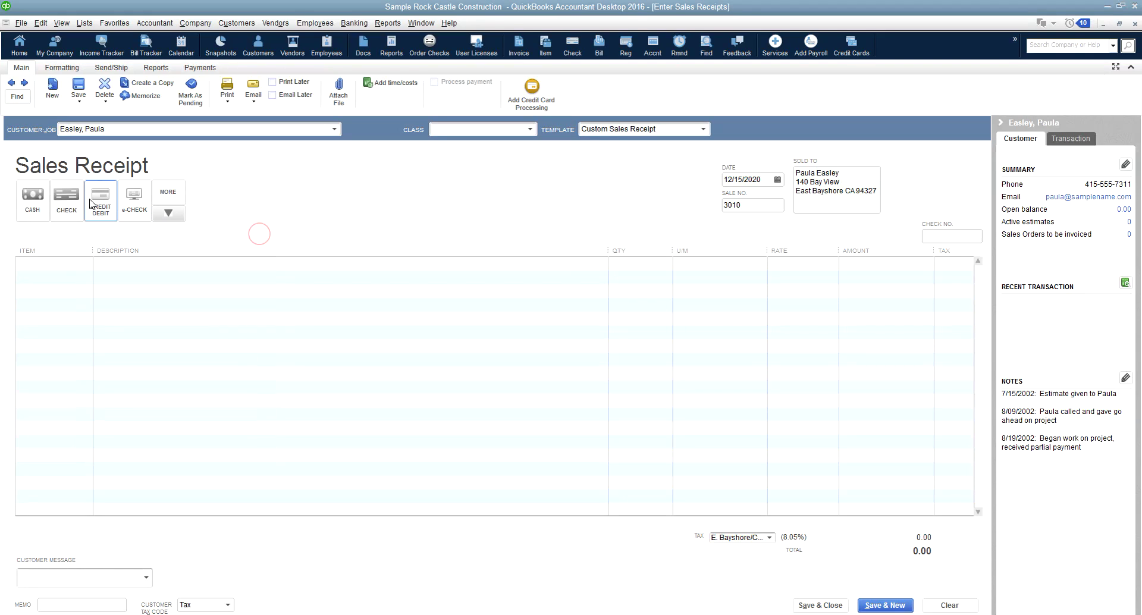
{"action": "left_click", "coordinate": [62, 202]}
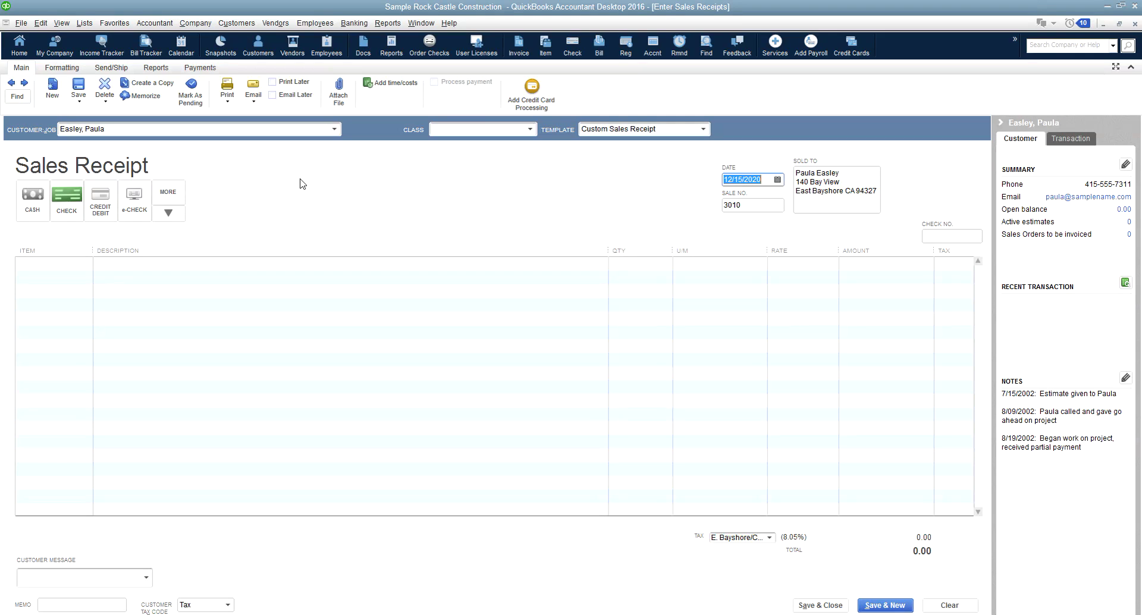
Enter check number 4563 on the sales receipt
{"action": "key", "text": "Tab"}
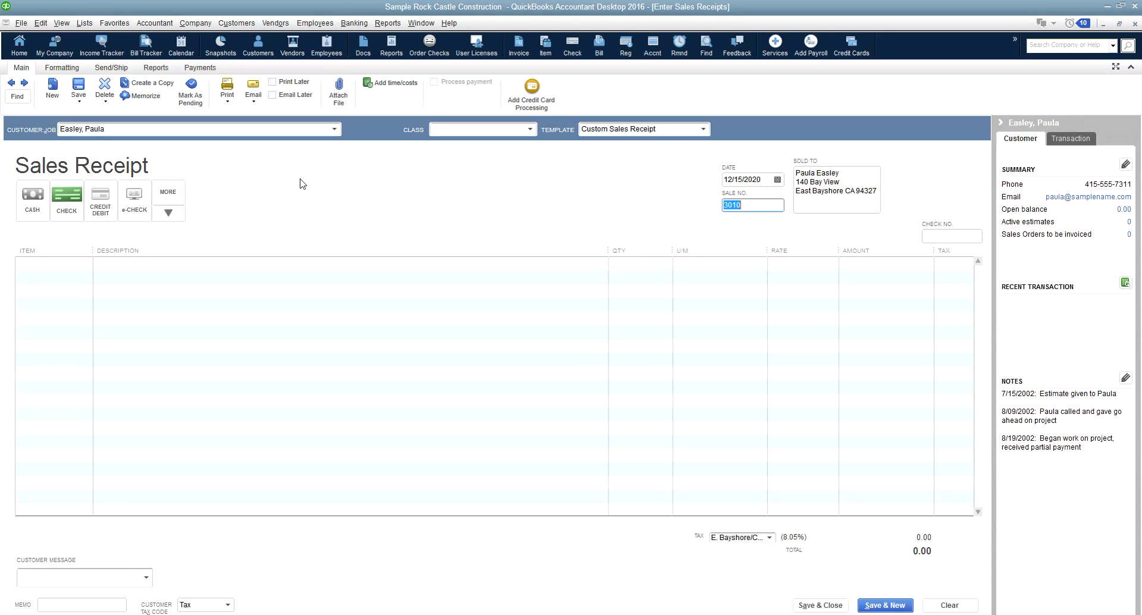
{"action": "key", "text": "Tab"}
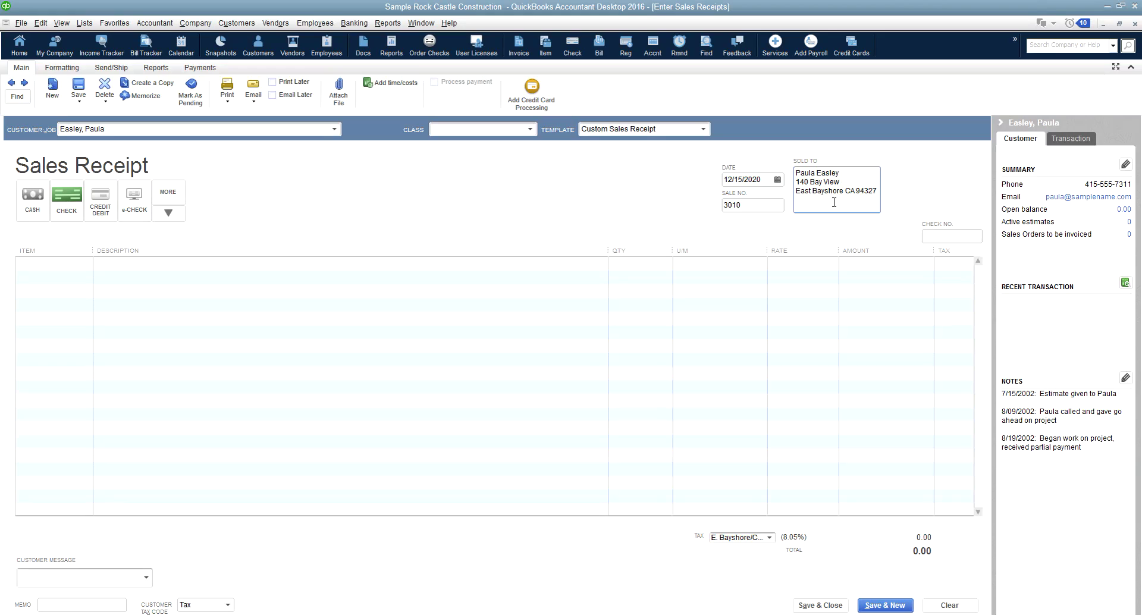
{"action": "key", "text": "Tab"}
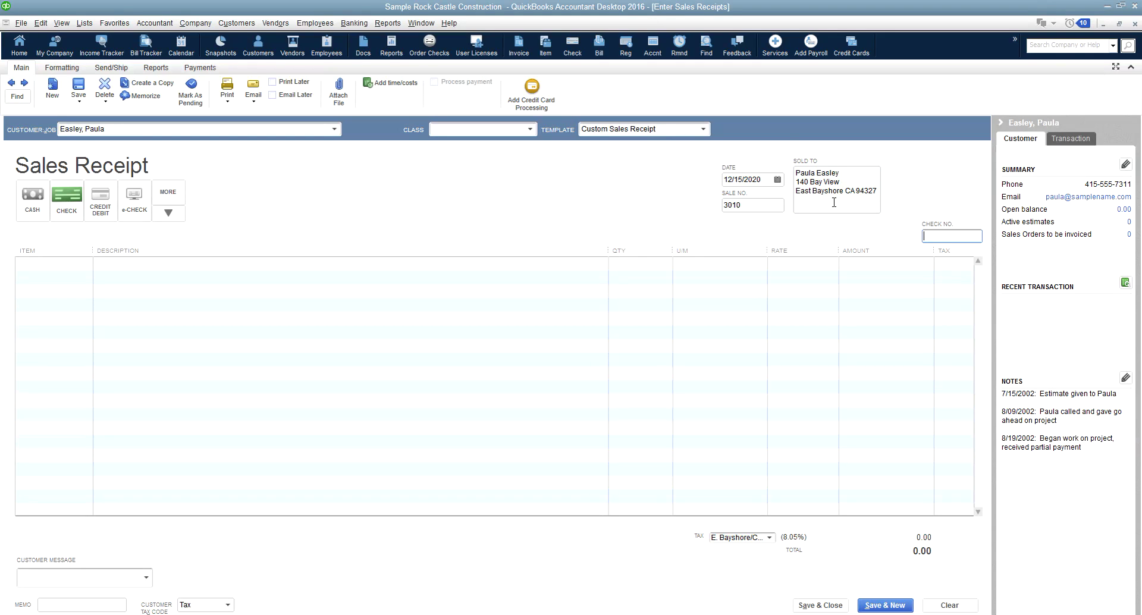
{"action": "type", "text": "4563"}
{"action": "key", "text": "Tab"}
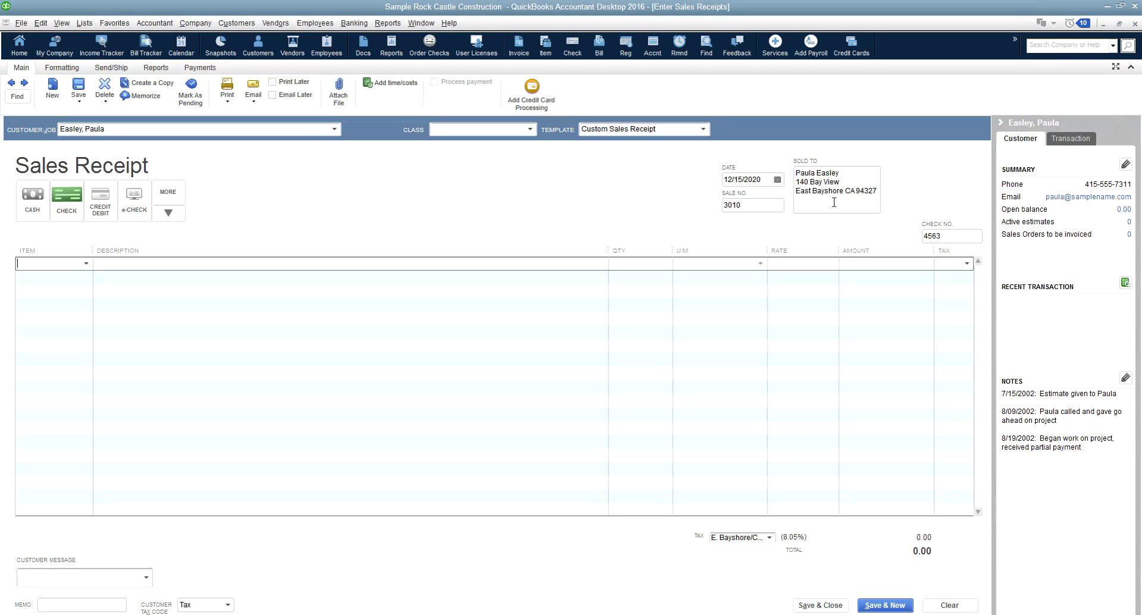
Add a Blueprints line 'Blueprints of living room project', quantity 1 at rate 500.00
{"action": "type", "text": "Blueprints"}
{"action": "key", "text": "Tab"}
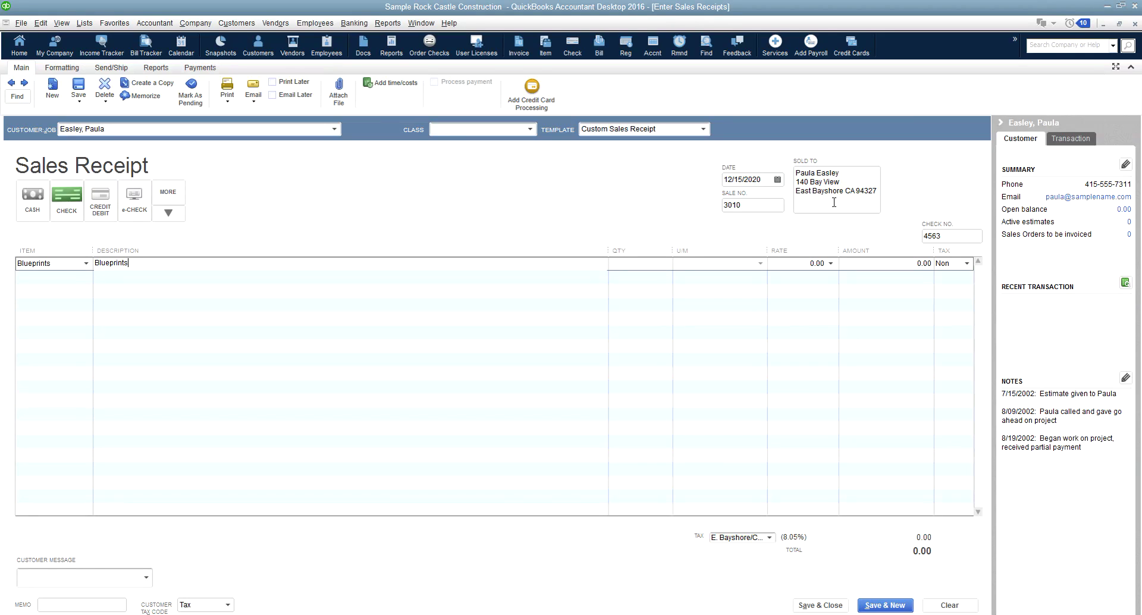
{"action": "type", "text": "o"}
{"action": "key", "text": "BackSpace"}
{"action": "type", "text": "of liviing room project"}
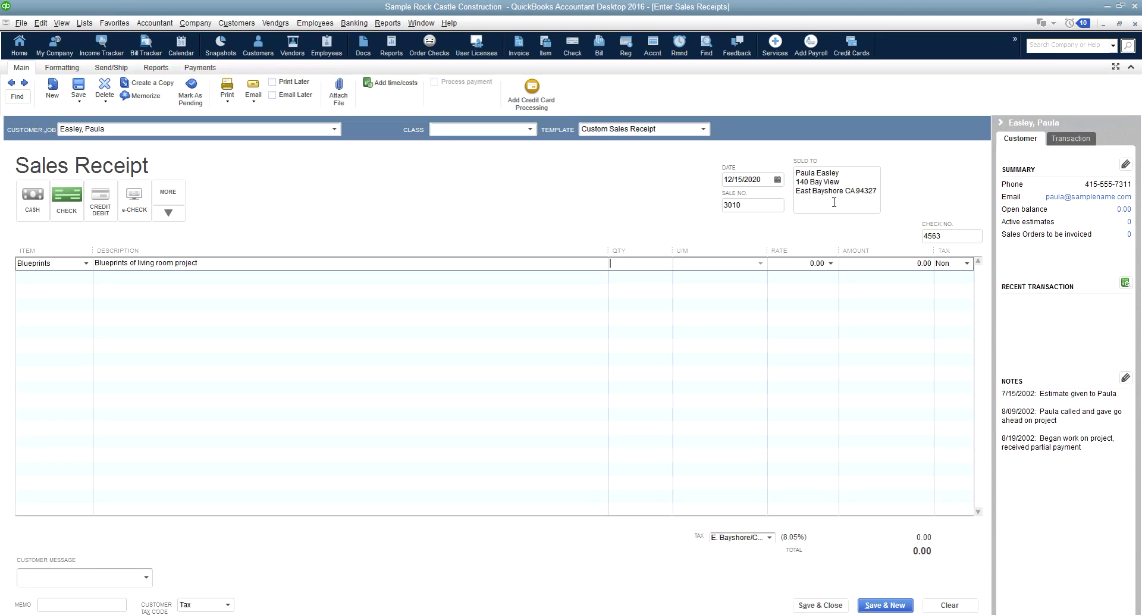
{"action": "type", "text": "1"}
{"action": "key", "text": "Tab"}
{"action": "type", "text": "500"}
{"action": "key", "text": "Tab"}
Keep the customer tax code as Tax and the tax item unchanged, then save and close the receipt
{"action": "left_click", "coordinate": [228, 605]}
{"action": "left_click", "coordinate": [229, 606]}
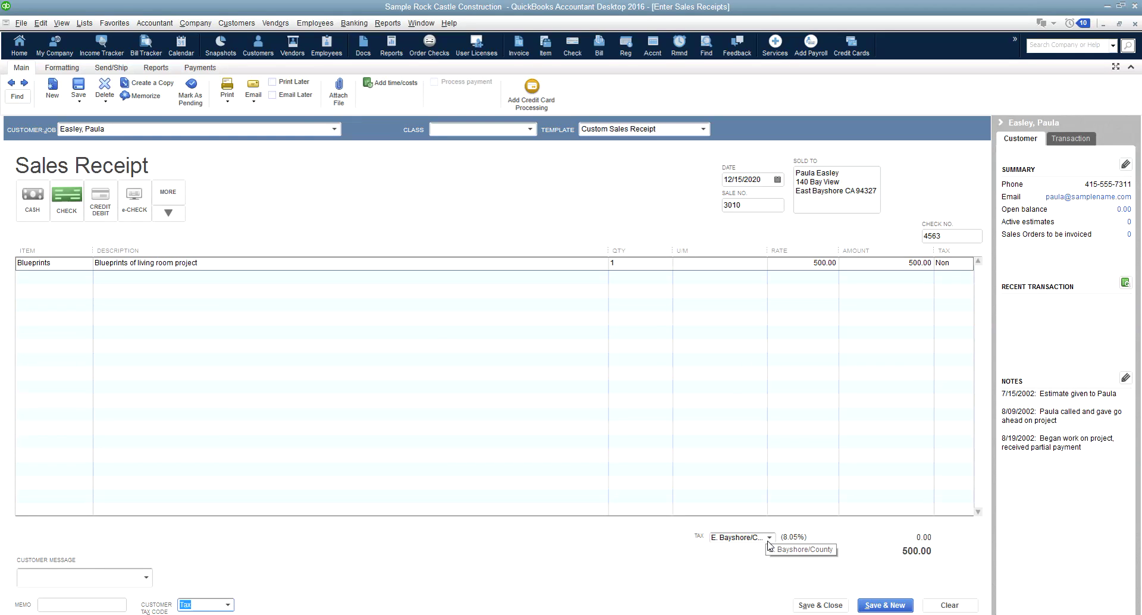
{"action": "left_click", "coordinate": [762, 542]}
{"action": "left_click", "coordinate": [770, 539]}
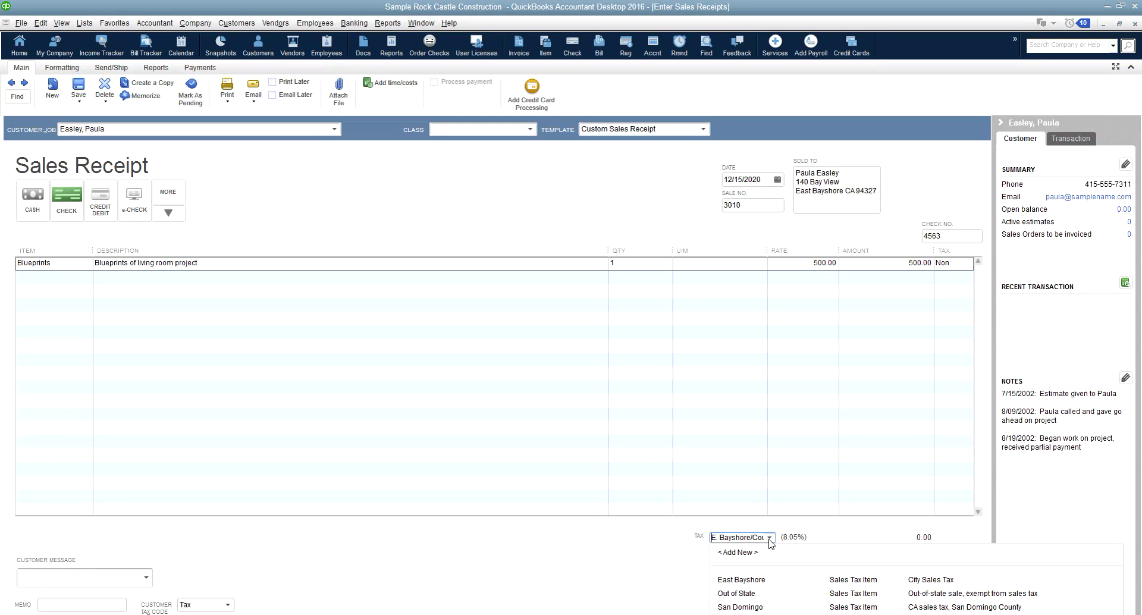
{"action": "left_click", "coordinate": [769, 538]}
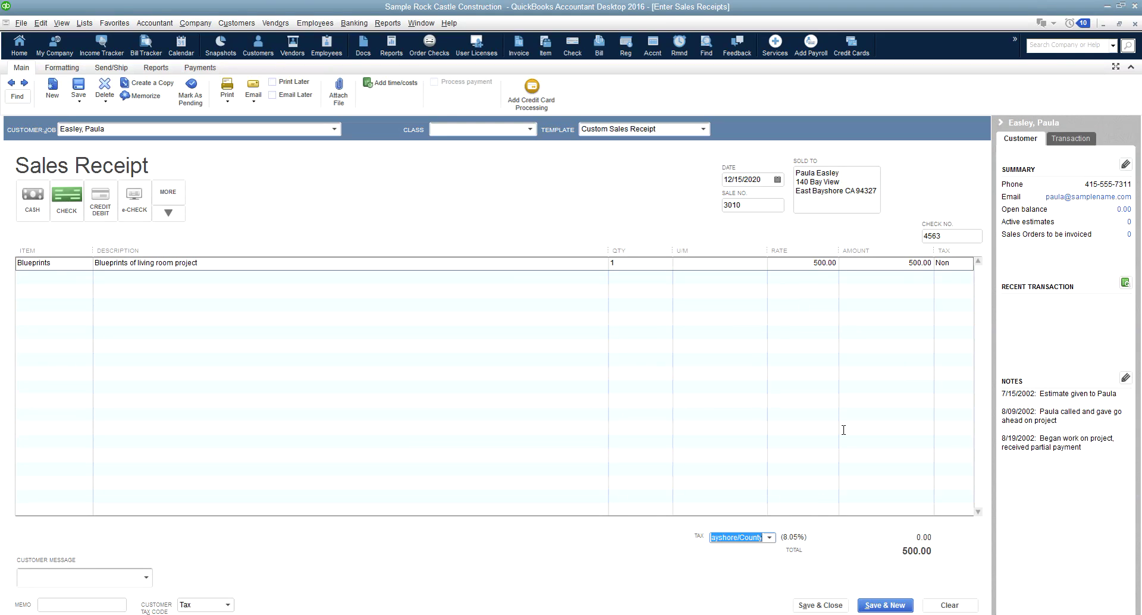
{"action": "left_click", "coordinate": [851, 536]}
{"action": "left_click", "coordinate": [821, 606]}
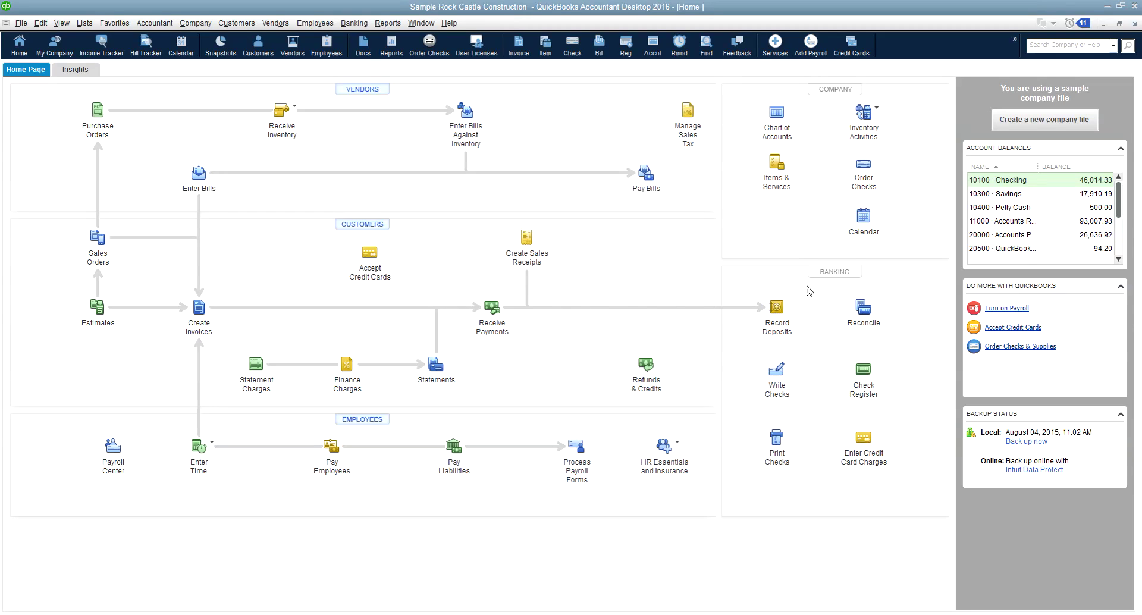
Start a deposit and add both pending payments, 5.00 and 500.00
{"action": "left_click", "coordinate": [776, 308]}
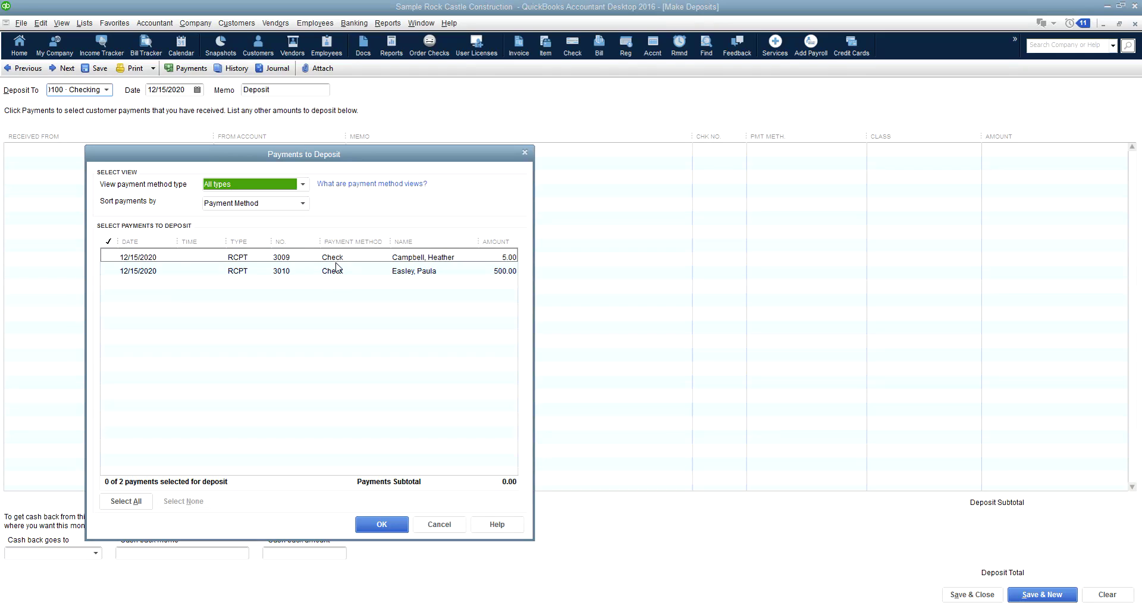
{"action": "left_click", "coordinate": [107, 257]}
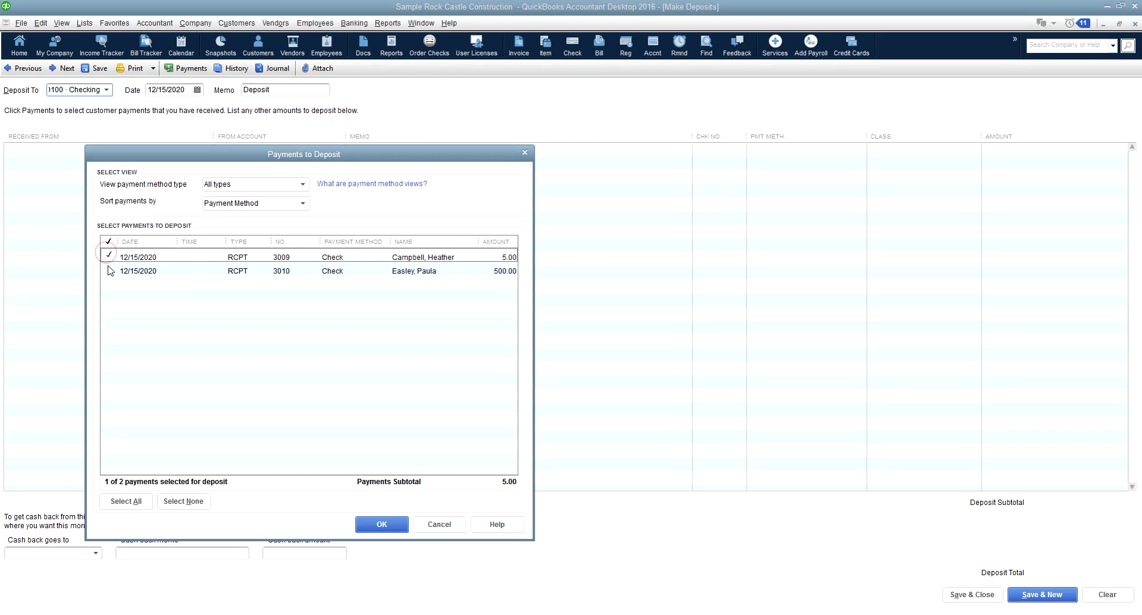
{"action": "left_click", "coordinate": [109, 269]}
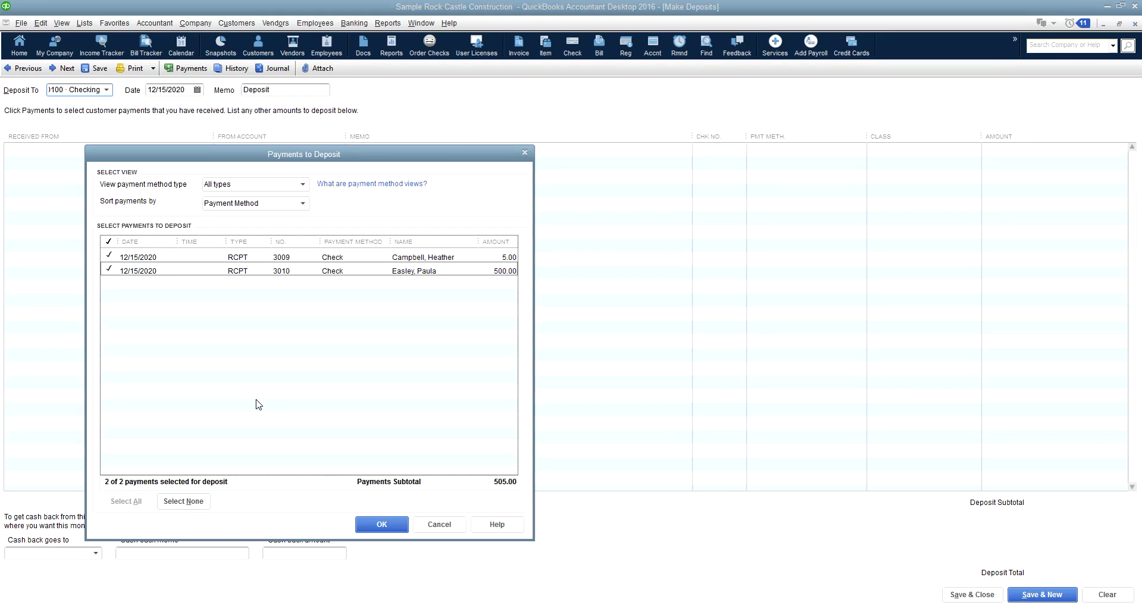
{"action": "left_click", "coordinate": [381, 524]}
Deposit the 505.00 into 10100 · Checking and save it
{"action": "left_click", "coordinate": [107, 89]}
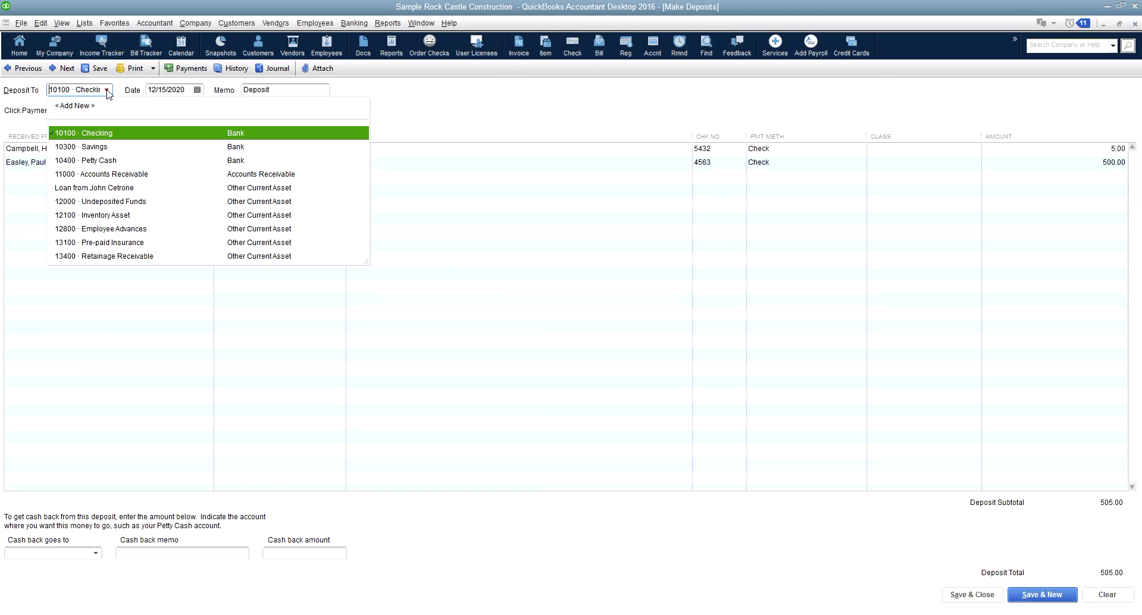
{"action": "left_click", "coordinate": [101, 140]}
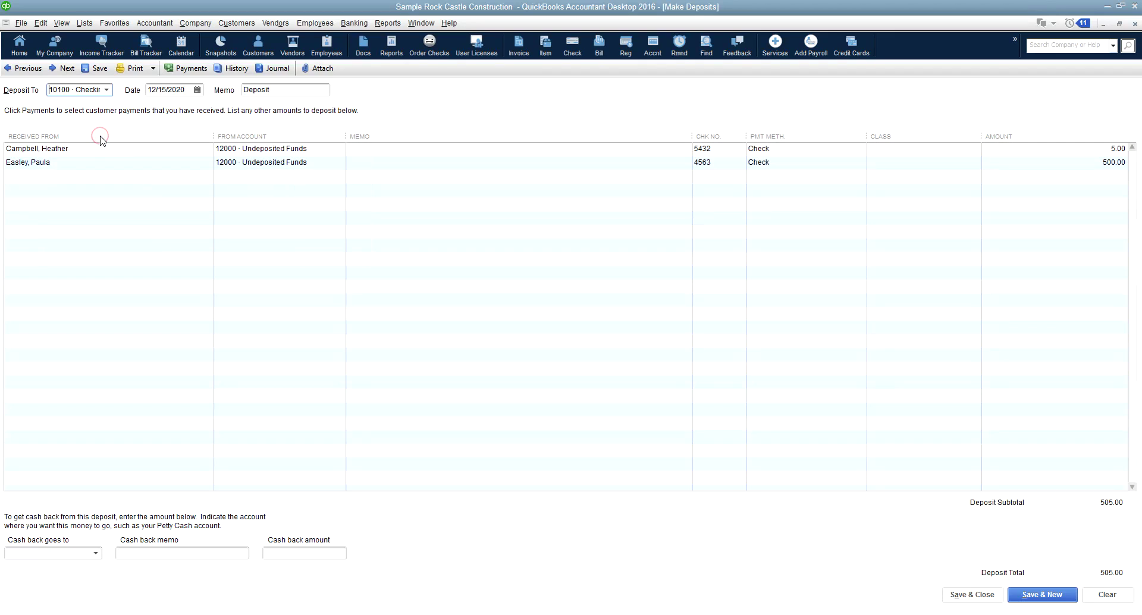
{"action": "key", "text": "Tab"}
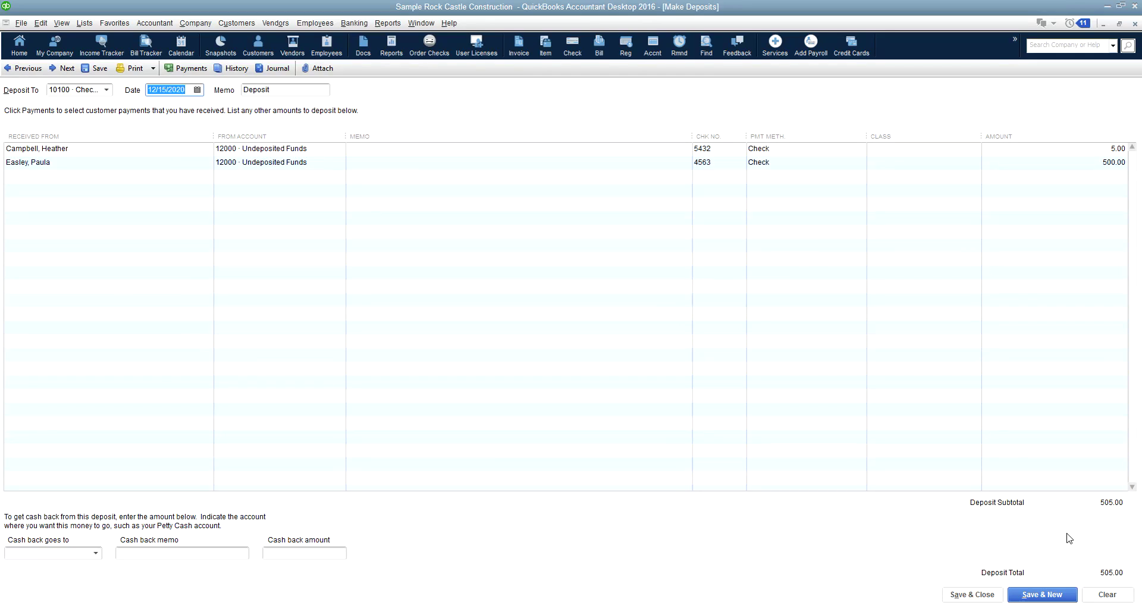
{"action": "left_click", "coordinate": [972, 594]}
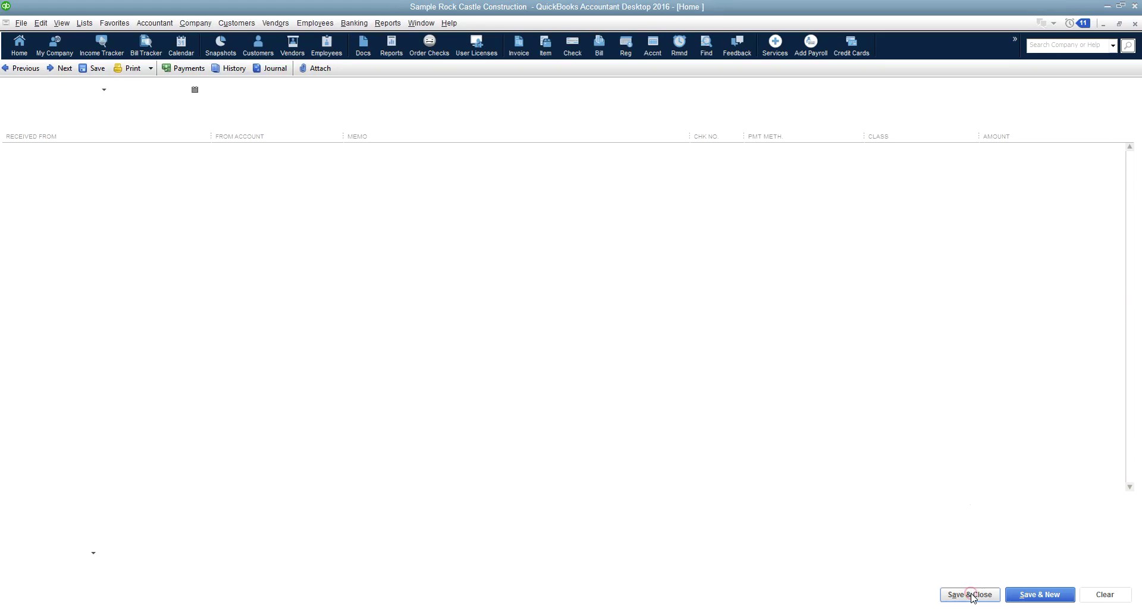